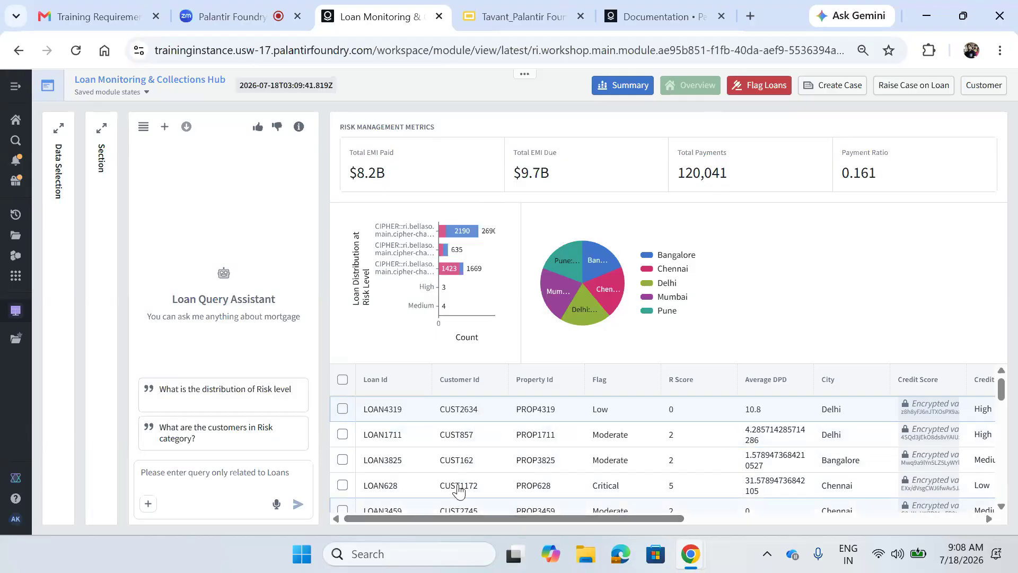
Try out the flag risk form for LOAN1711 with flag Critical and credit score band Low, closing it without submitting.
left_click(342, 434)
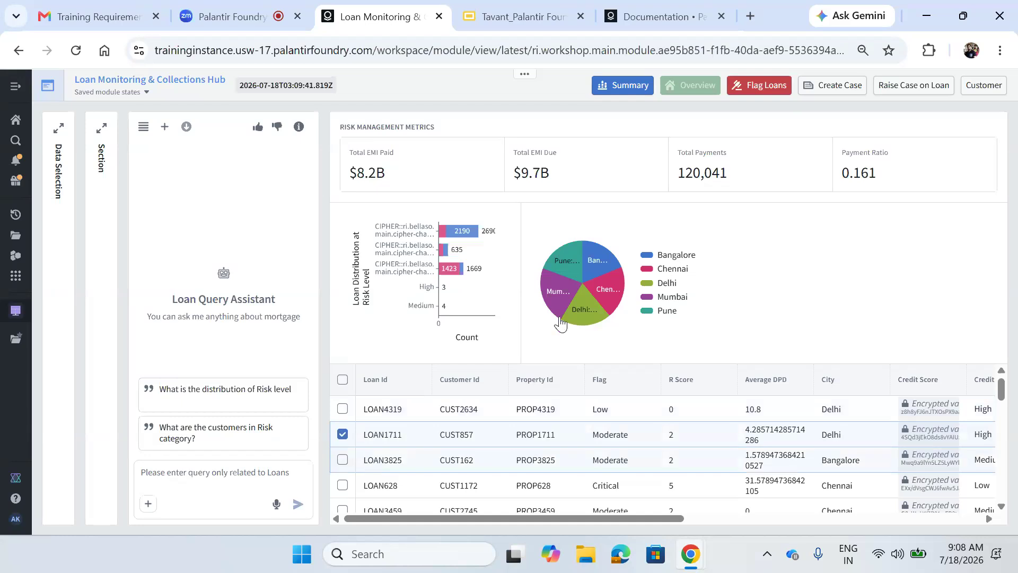
left_click(762, 90)
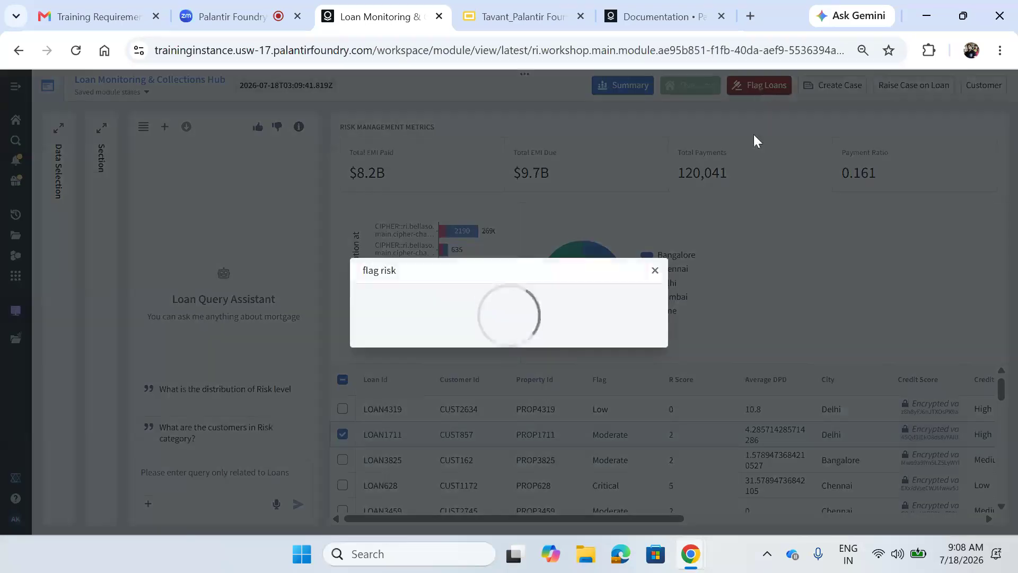
left_click(441, 280)
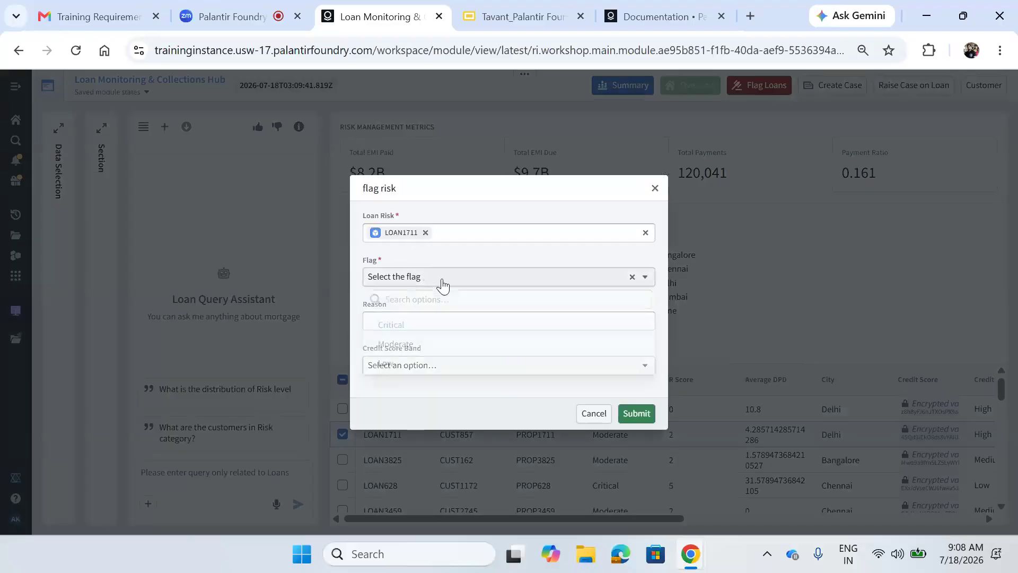
left_click(410, 325)
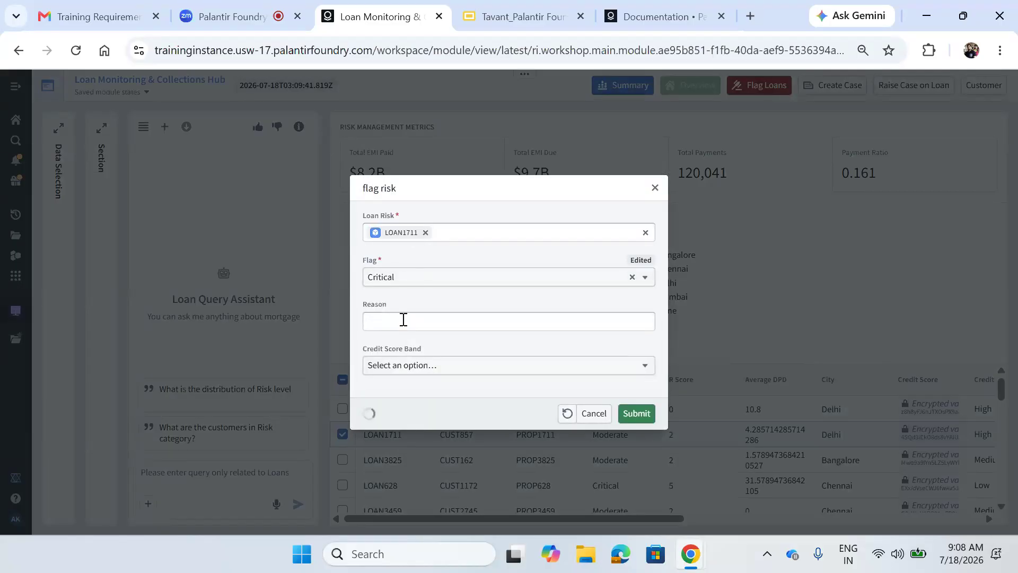
left_click(428, 364)
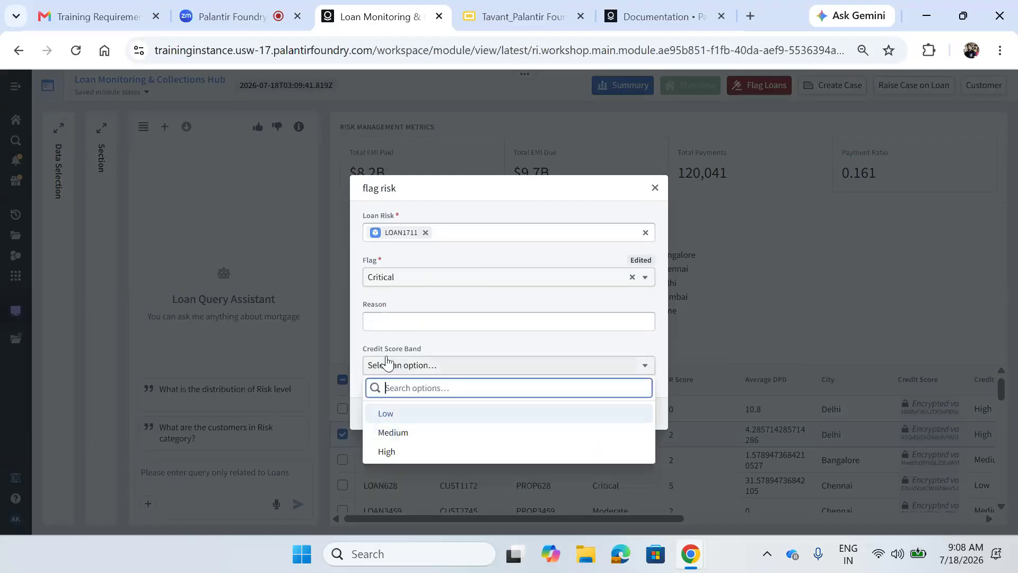
left_click(429, 415)
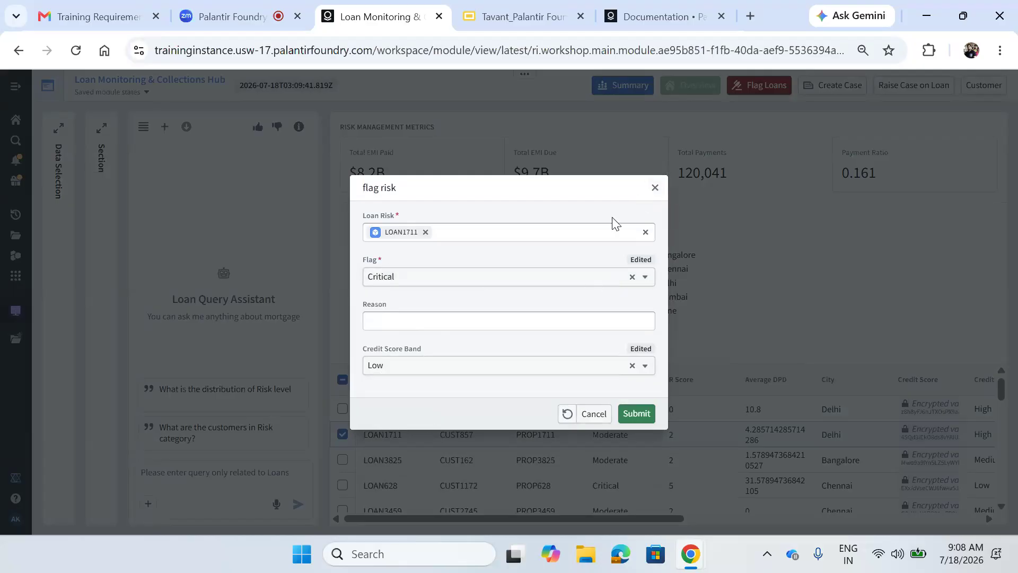
left_click(655, 188)
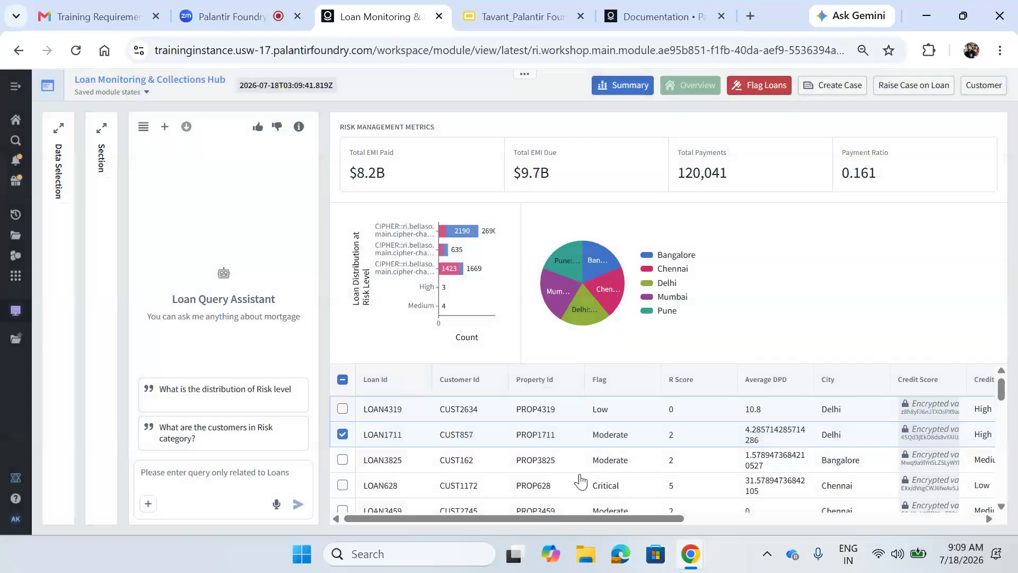
Examine the further columns of the loan table, such as Credit Score Band, Delinquency Rate and Risk Score.
scroll(597, 513, "right", 2)
left_click_drag(663, 513, 747, 523)
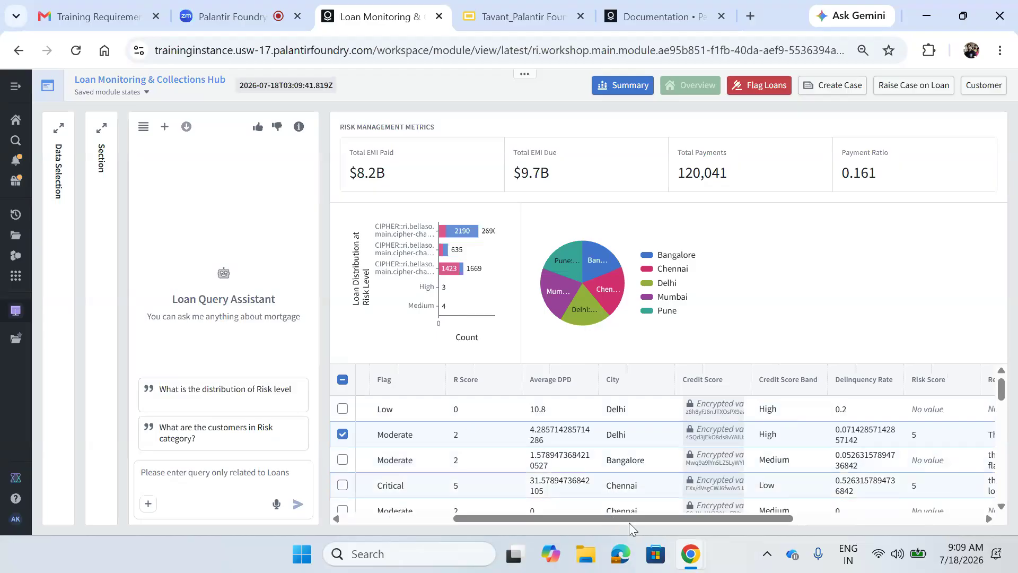
left_click_drag(622, 519, 438, 510)
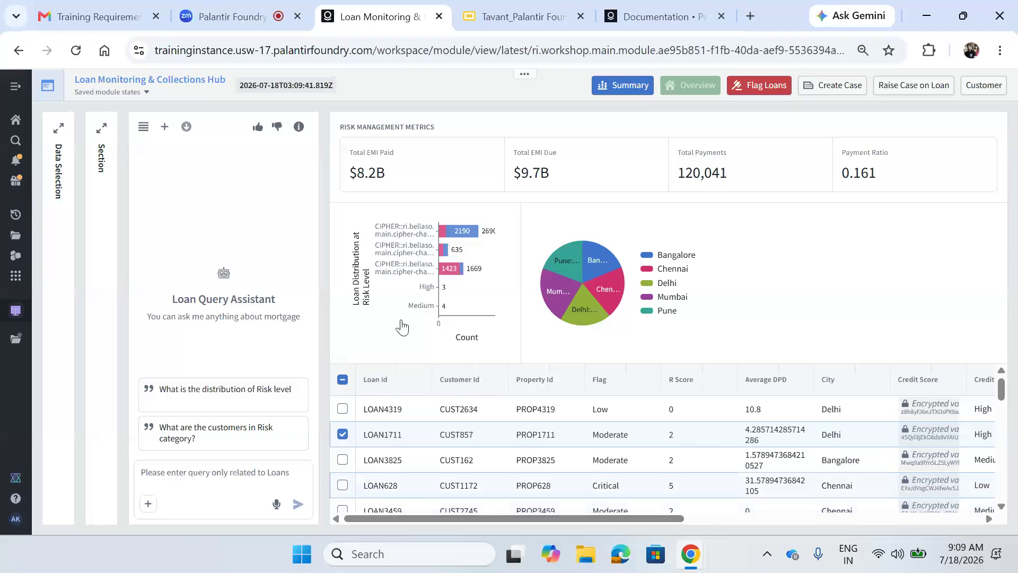
Ask the Loan Query Assistant the suggested question "What is the distribution of Risk level" and read through its answer.
left_click(196, 478)
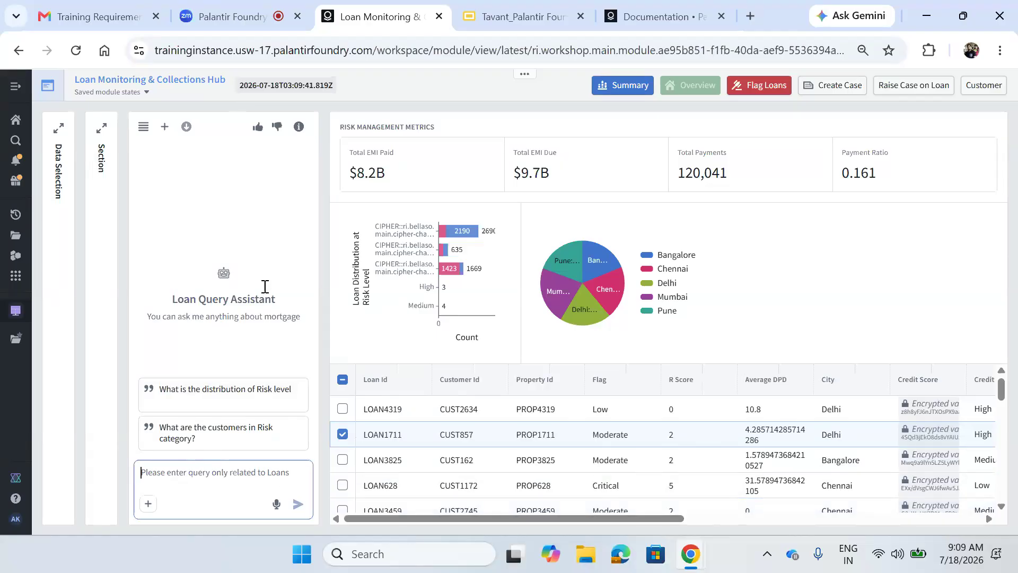
left_click(275, 268)
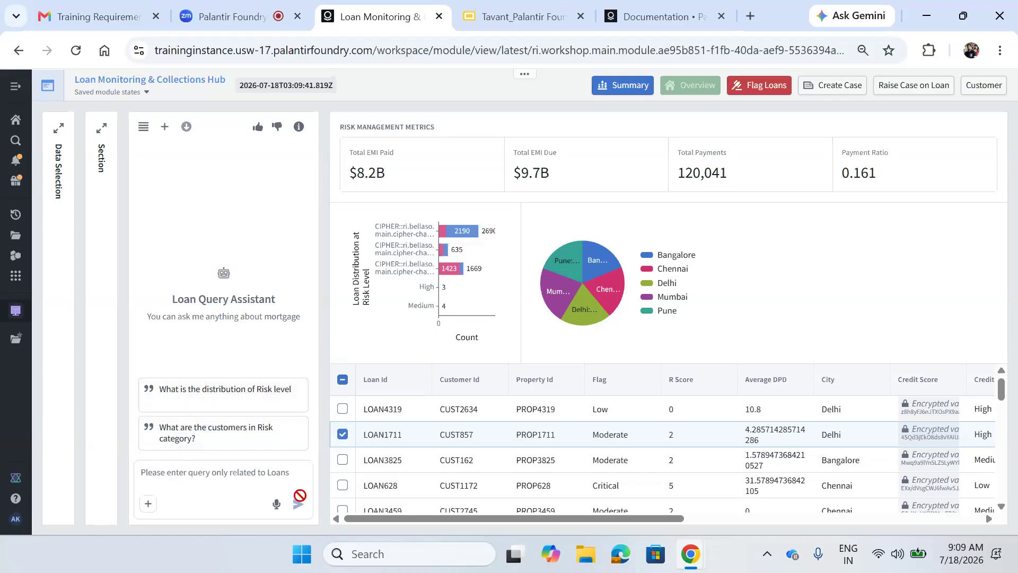
left_click(201, 474)
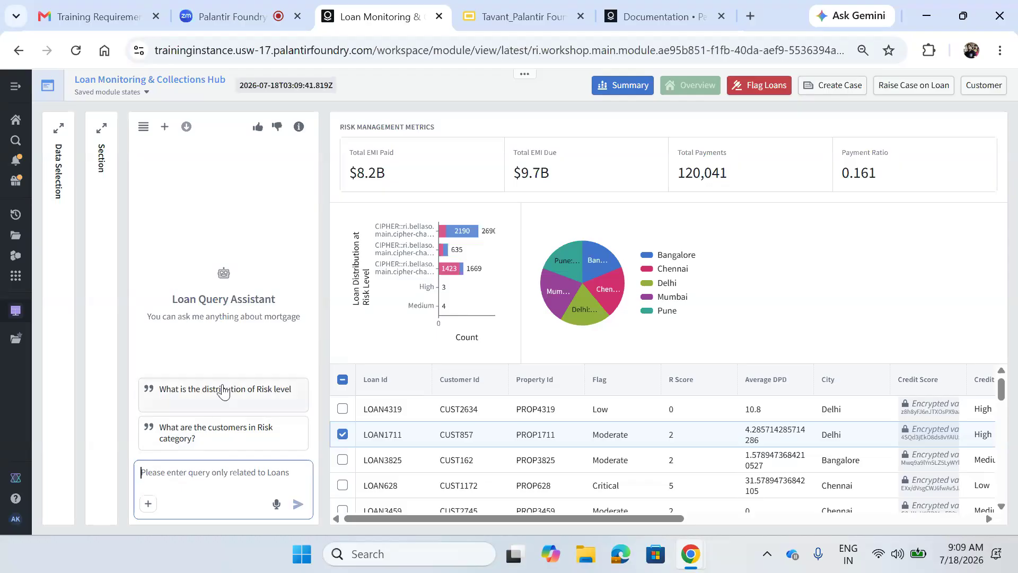
left_click(213, 392)
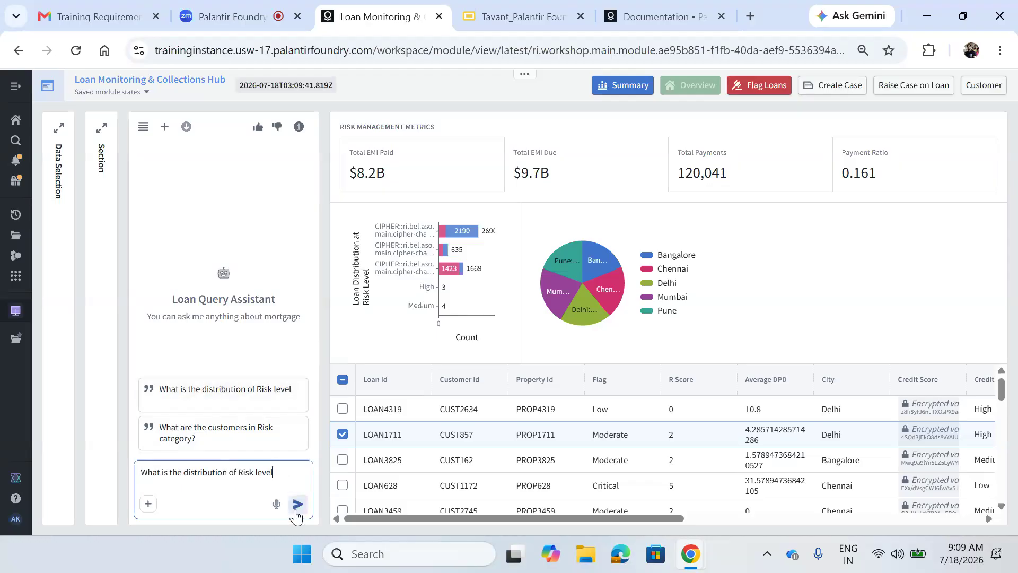
left_click(296, 504)
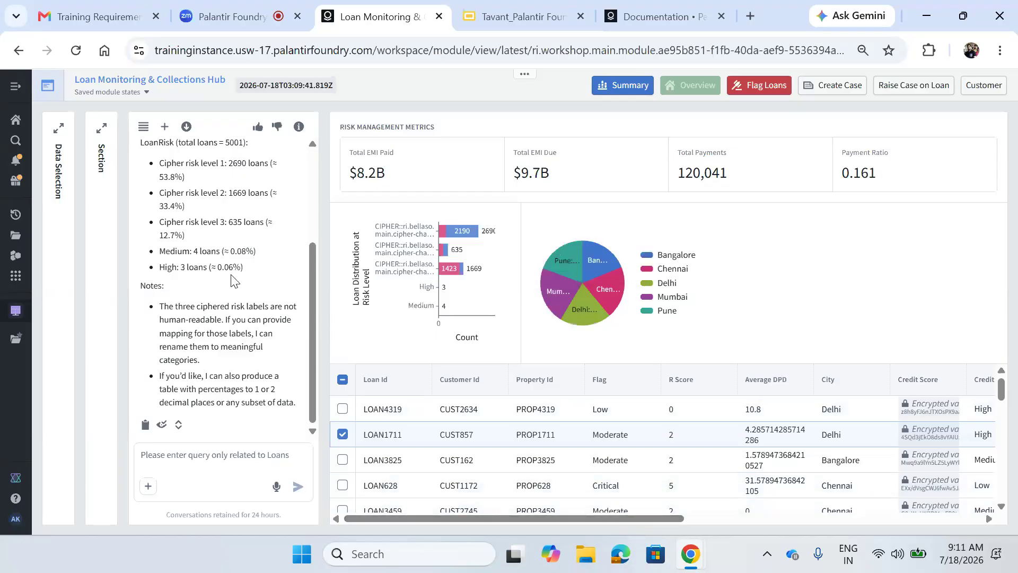
left_click_drag(311, 313, 312, 246)
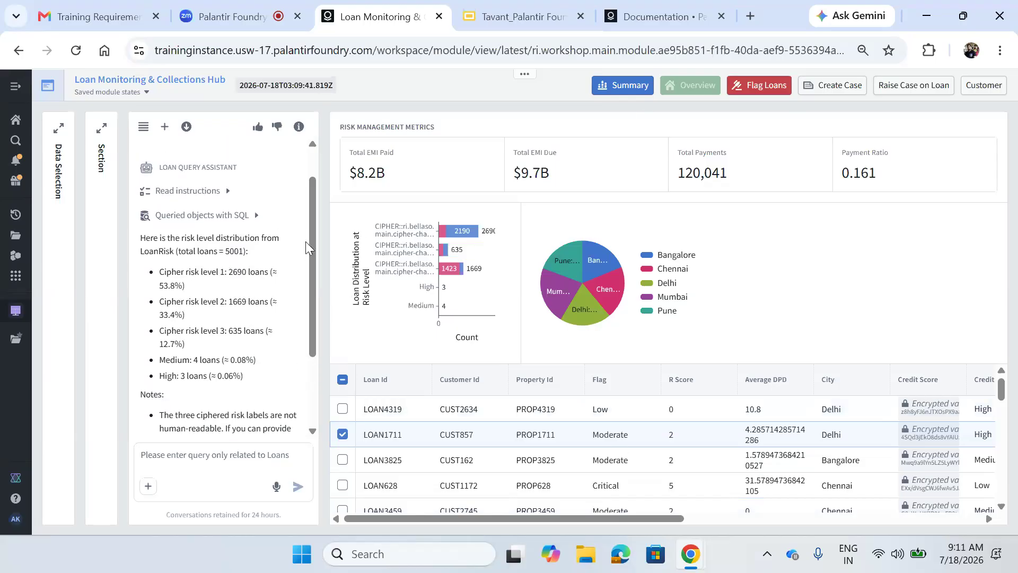
left_click_drag(310, 251, 313, 274)
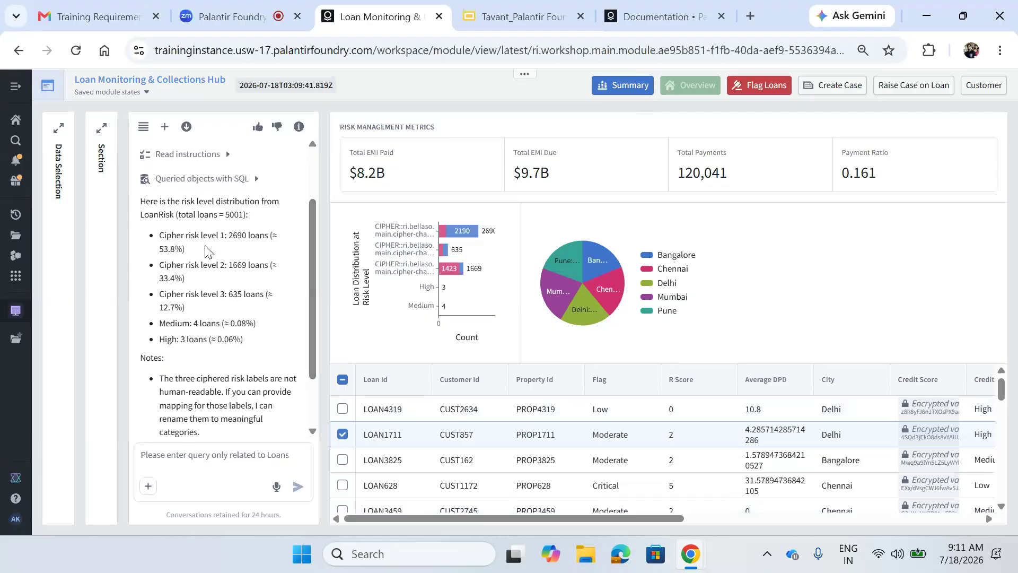
scroll(205, 236, "down", 2)
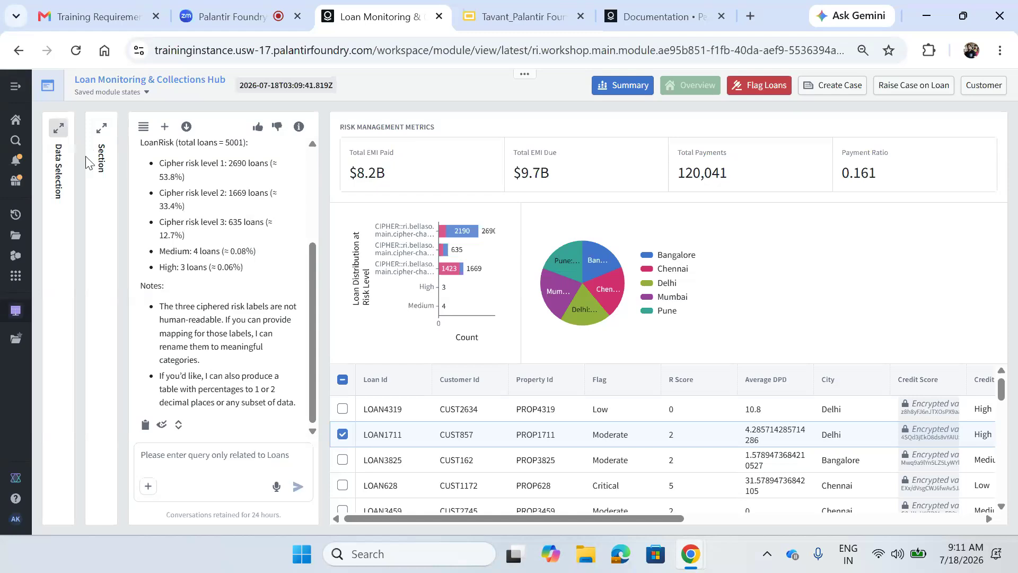
Expand Data Selection to review the Risk Level and Flag filter options, and collapse it again.
left_click(58, 128)
left_click(194, 186)
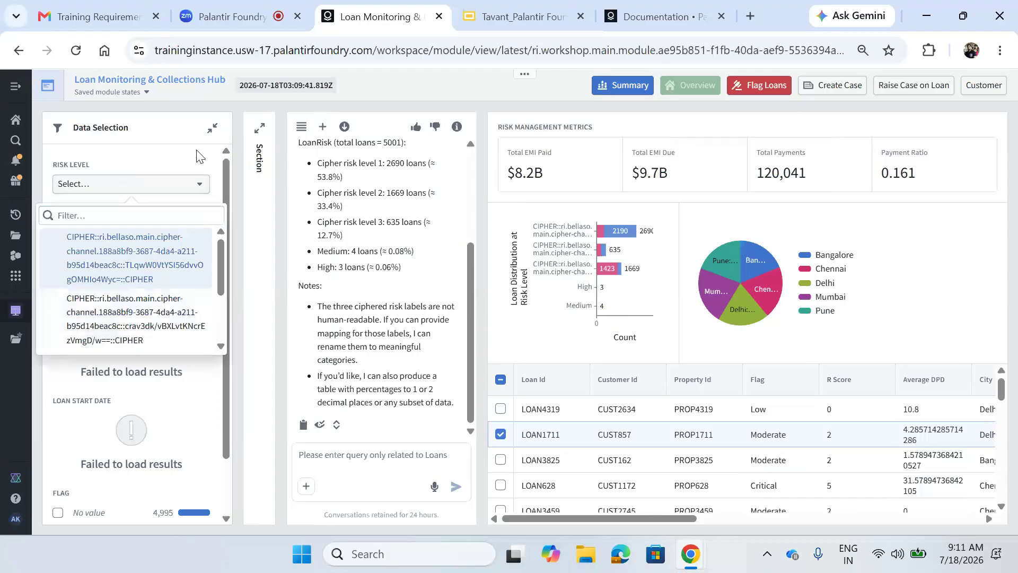
left_click(202, 364)
scroll(200, 365, "down", 2)
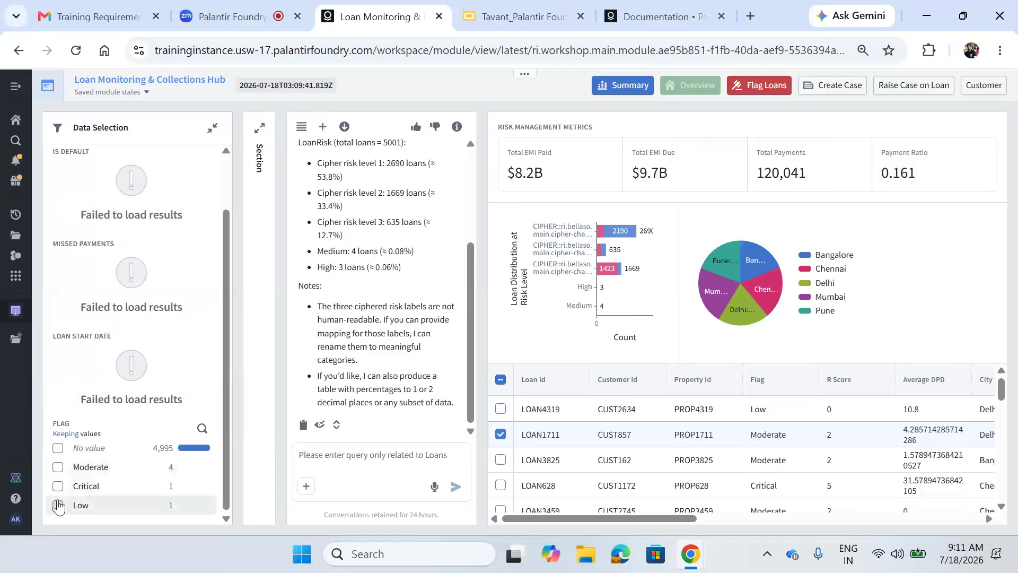
left_click(57, 466)
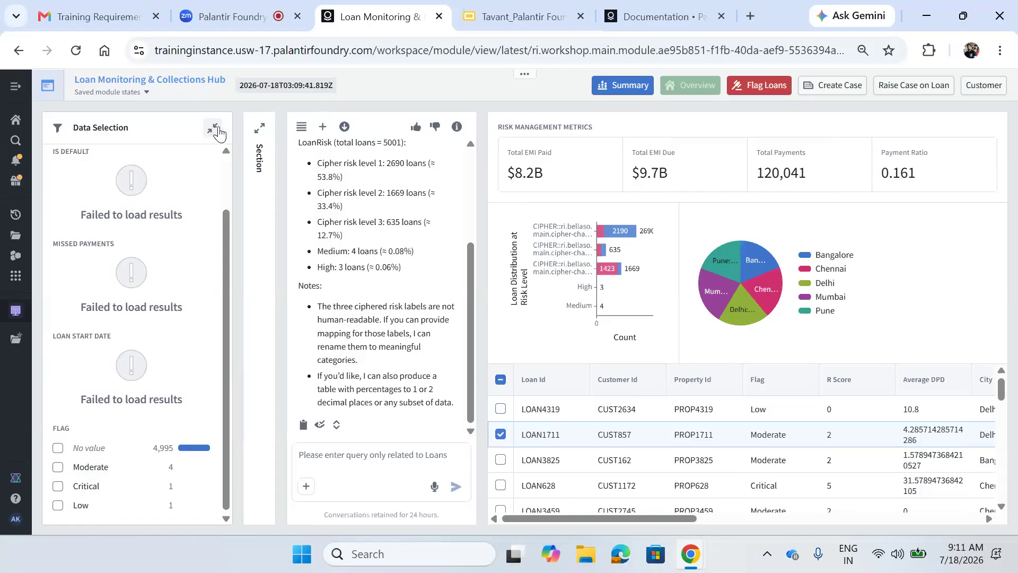
left_click(215, 130)
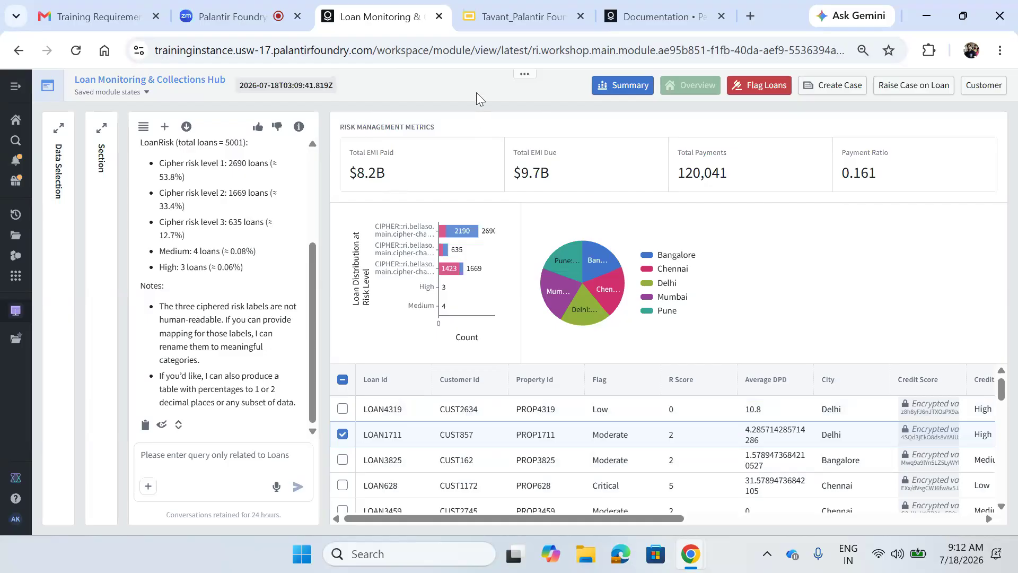
Switch to the Palantir Foundry training deck in Google Slides, present the 24-hour schedule slide, and exit the slideshow.
left_click(523, 17)
left_click(718, 131)
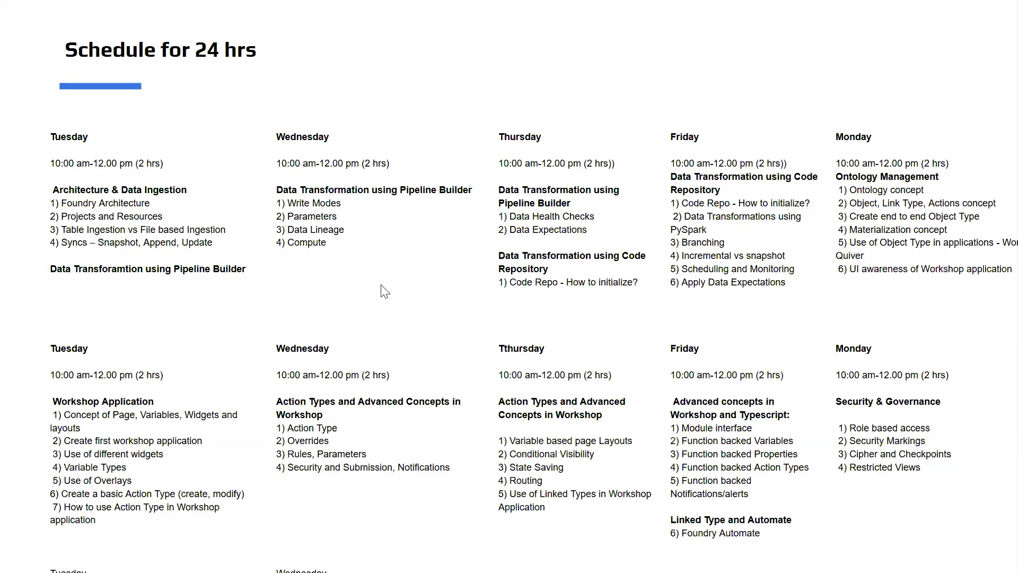
key("super")
key("Escape")
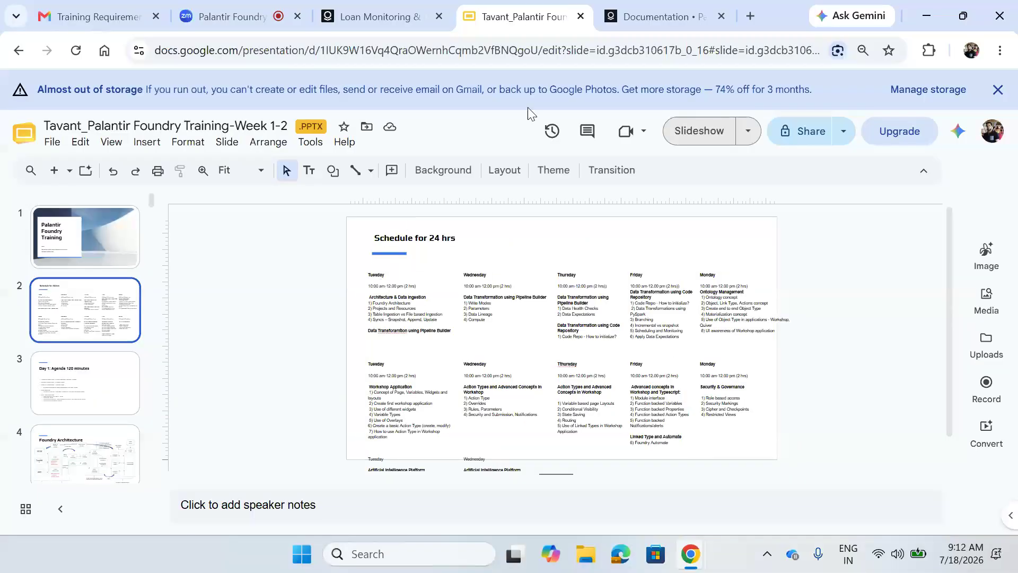
Switch to the Zoom meeting and mute the microphone.
left_click(223, 22)
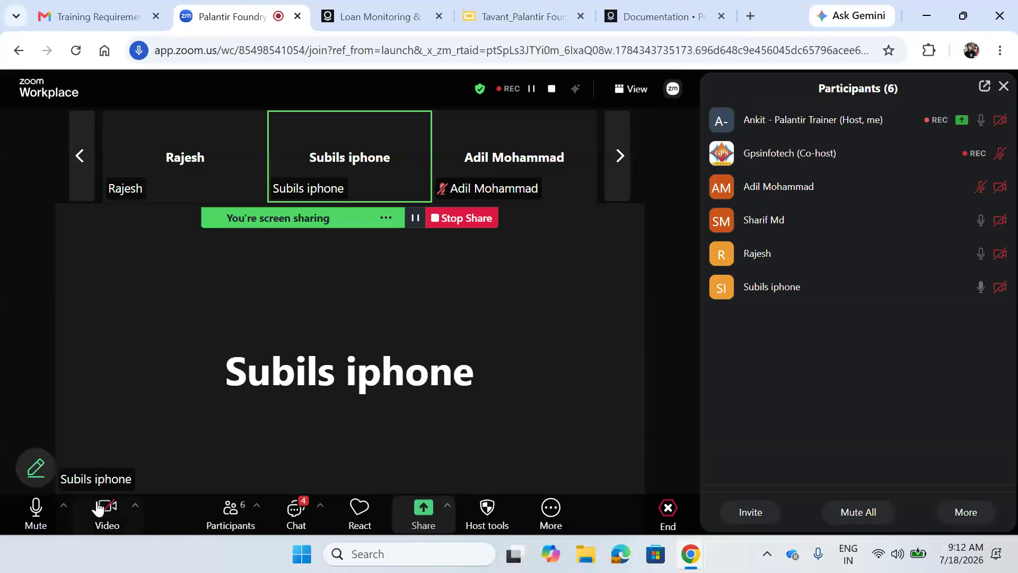
left_click(36, 517)
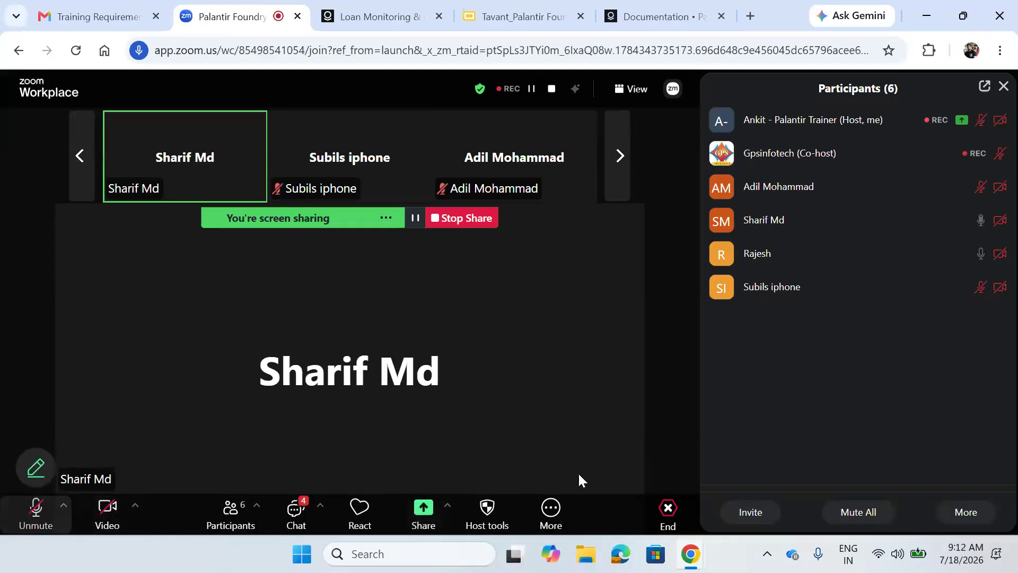
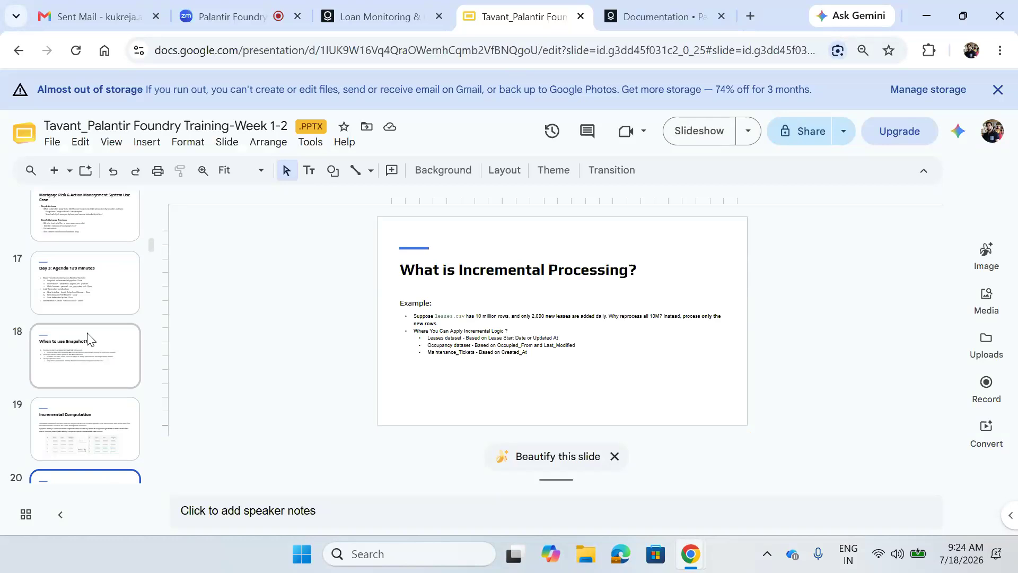
Go back in the training deck to slide 14, the business problem of the Mortgage Risk & Action Management System use case.
key("Up")
key("Up")
key("Up")
key("Up")
key("Up")
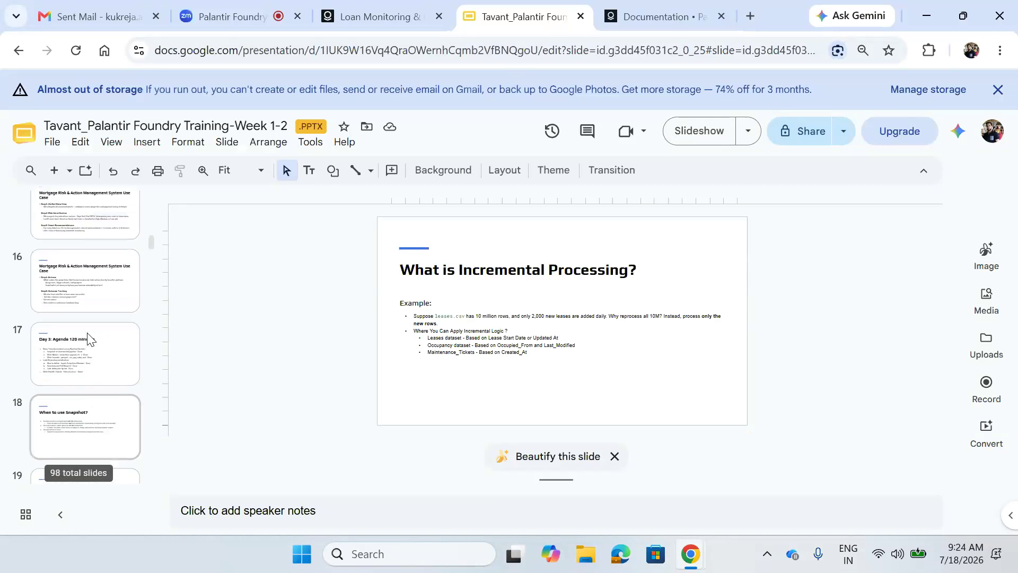
left_click(105, 234)
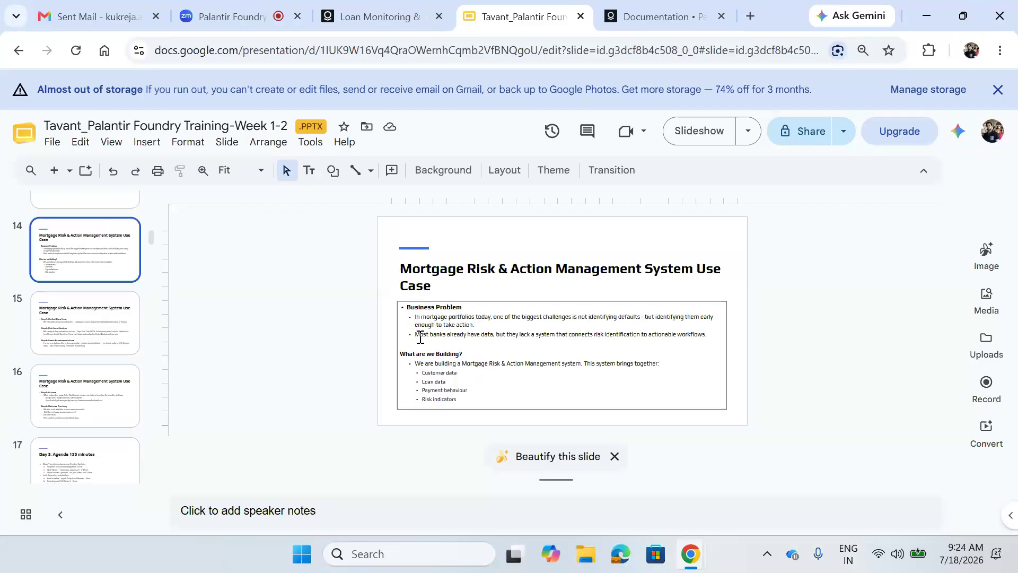
scroll(95, 357, "up", 2)
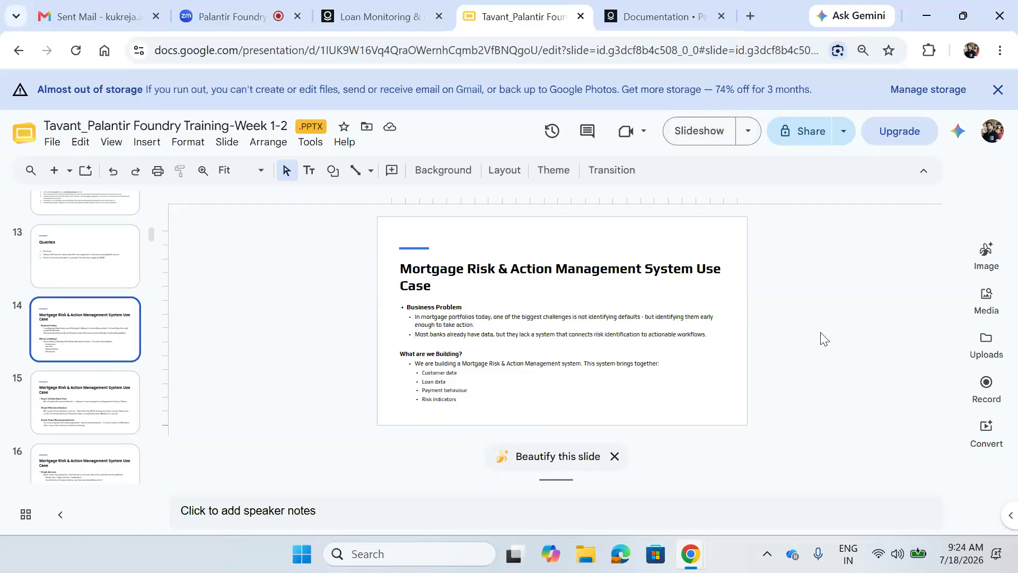
key("XF86AudioRaiseVolume")
Open the loan_risk dataset of Palantir Foundry in a new browser tab and show its details.
left_click(358, 26)
left_click(623, 20)
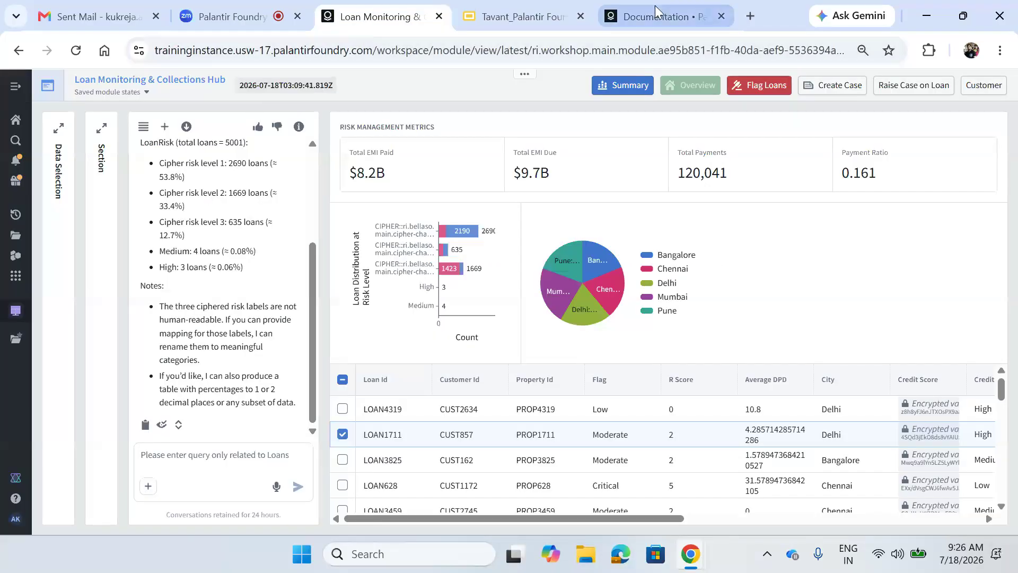
left_click(752, 16)
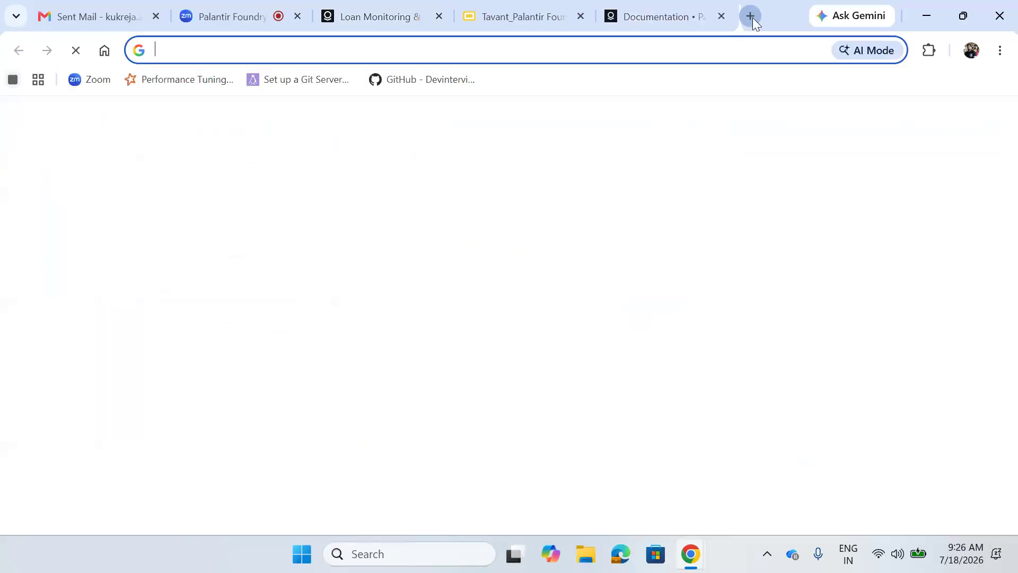
type("loan_risk")
key("Return")
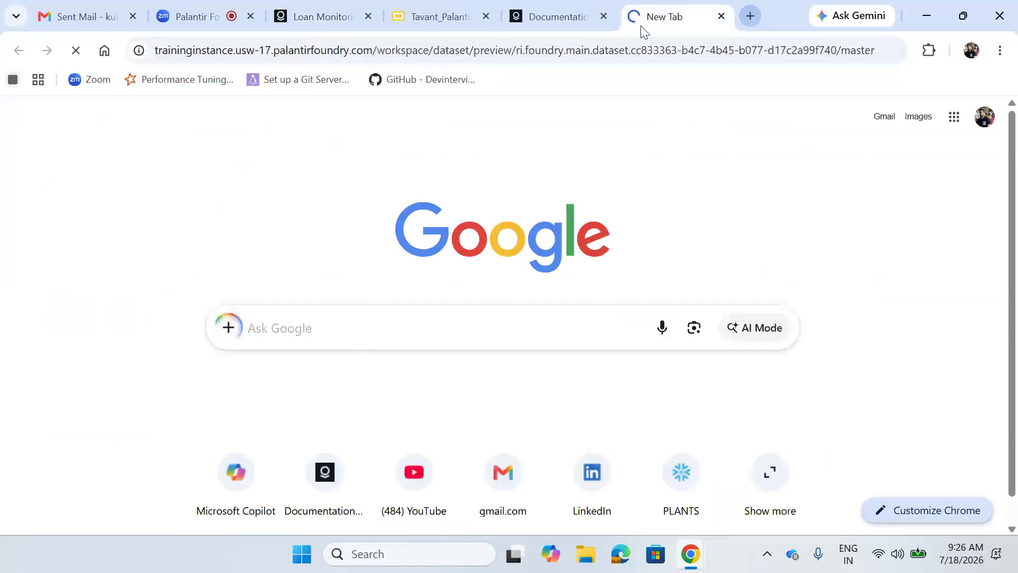
left_click(567, 17)
left_click(454, 13)
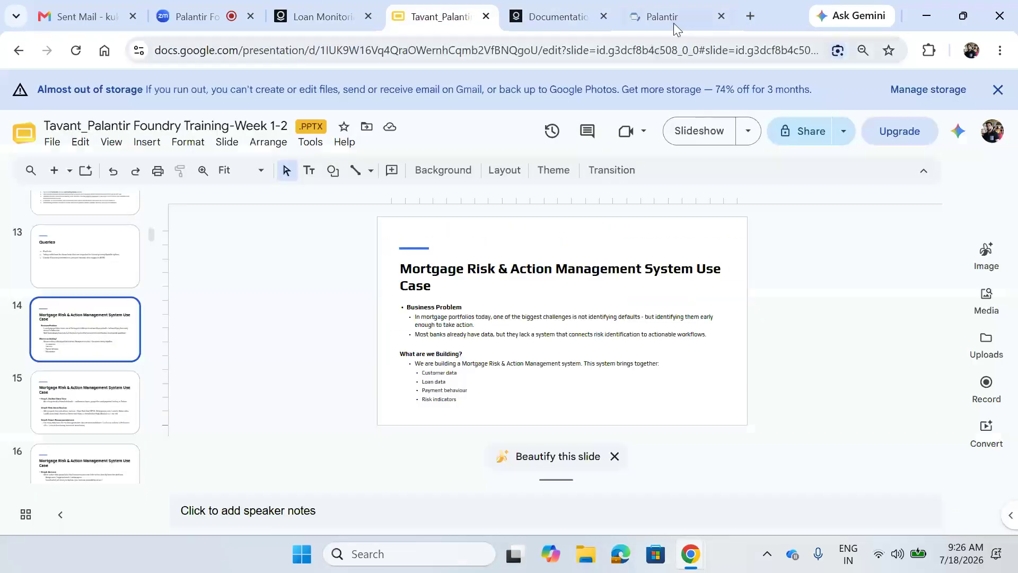
left_click(673, 22)
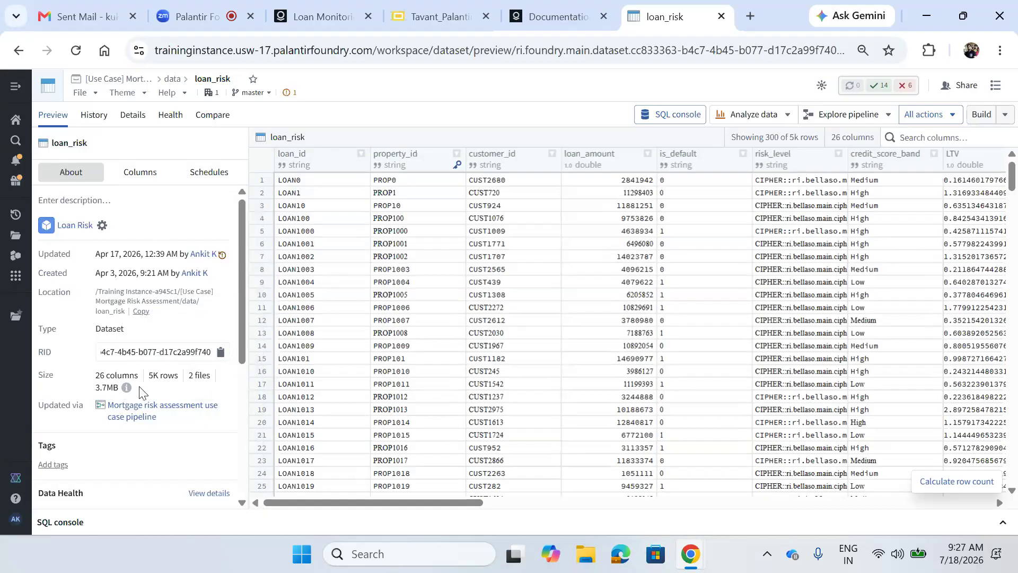
mouse_move(118, 388)
left_click(133, 122)
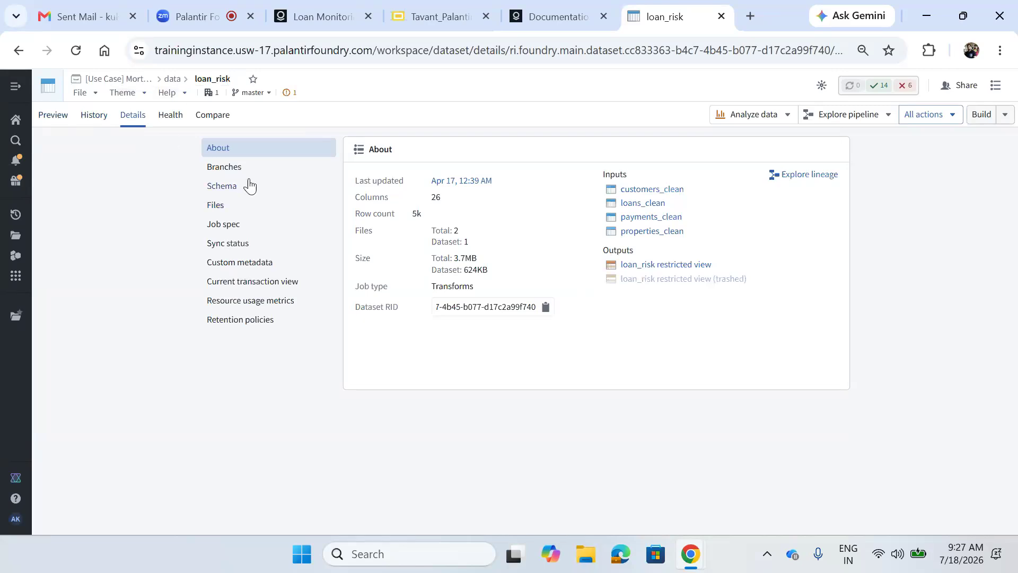
List the files of the loan_risk dataset and highlight the full name of the snappy.parquet file.
left_click(234, 207)
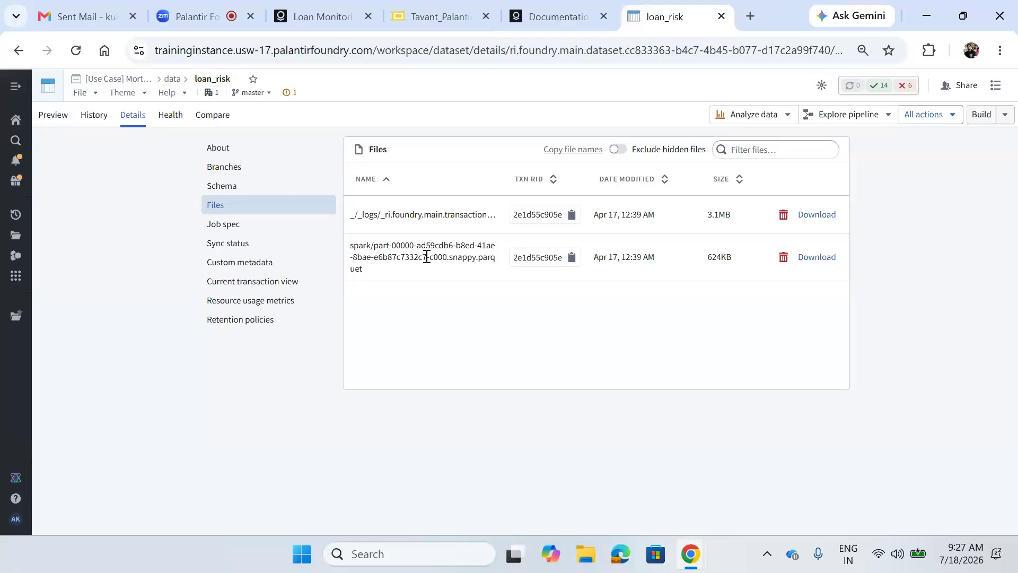
left_click_drag(378, 269, 349, 245)
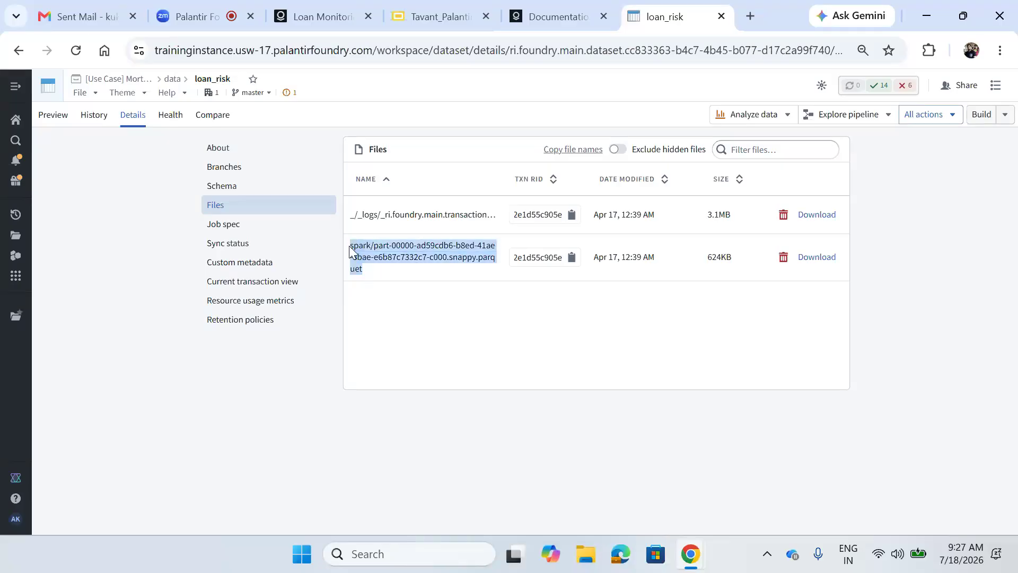
left_click(432, 268)
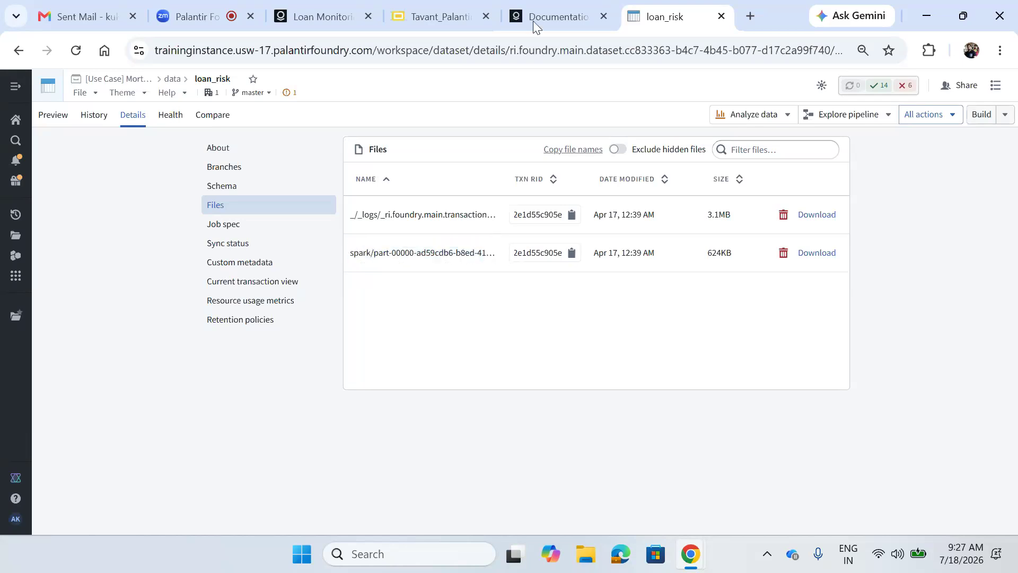
Preview the rows and size information of the loan_risk dataset, and return to its file list to examine the parquet file's size.
left_click(54, 114)
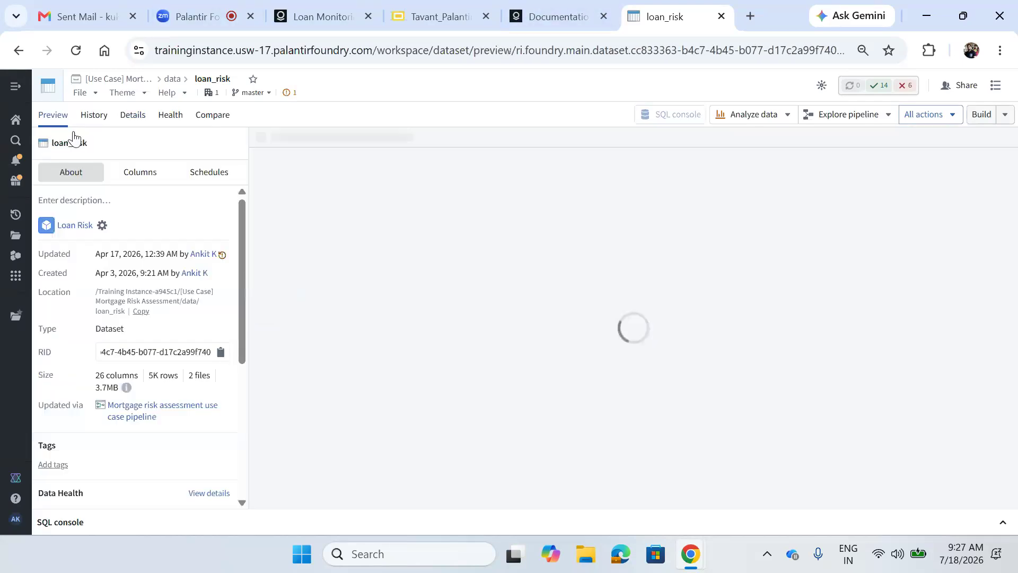
mouse_move(125, 390)
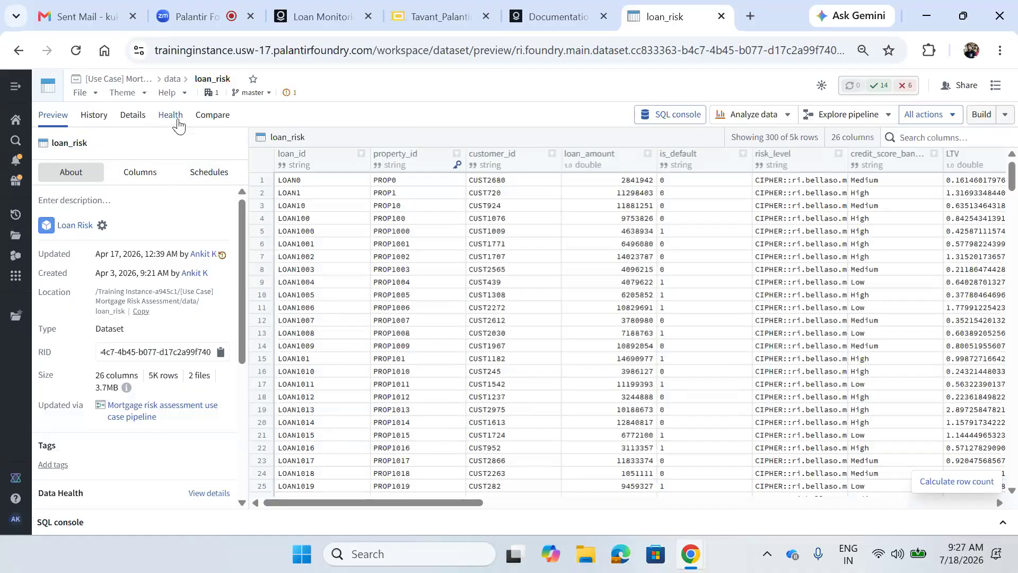
left_click(131, 117)
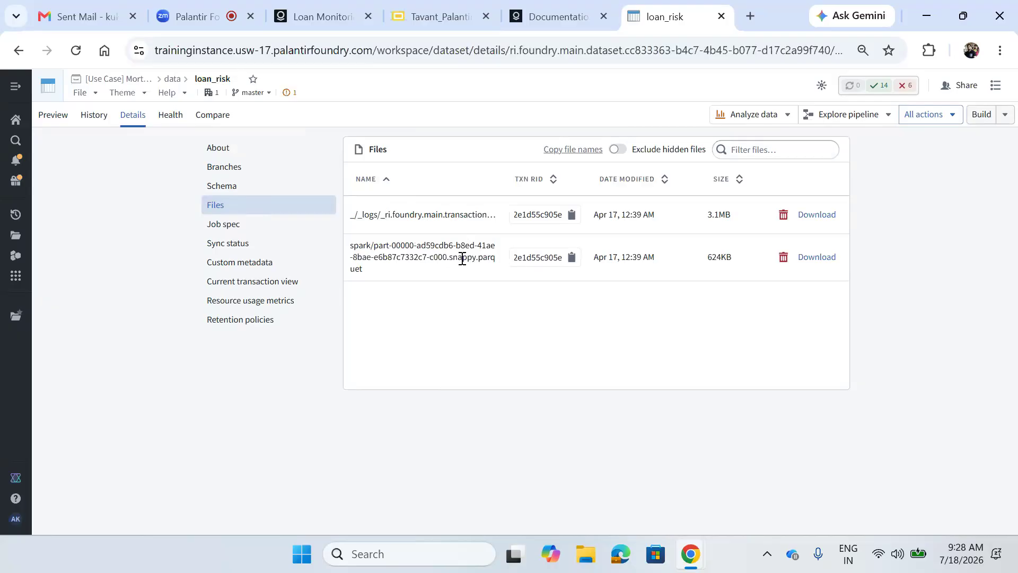
mouse_move(728, 250)
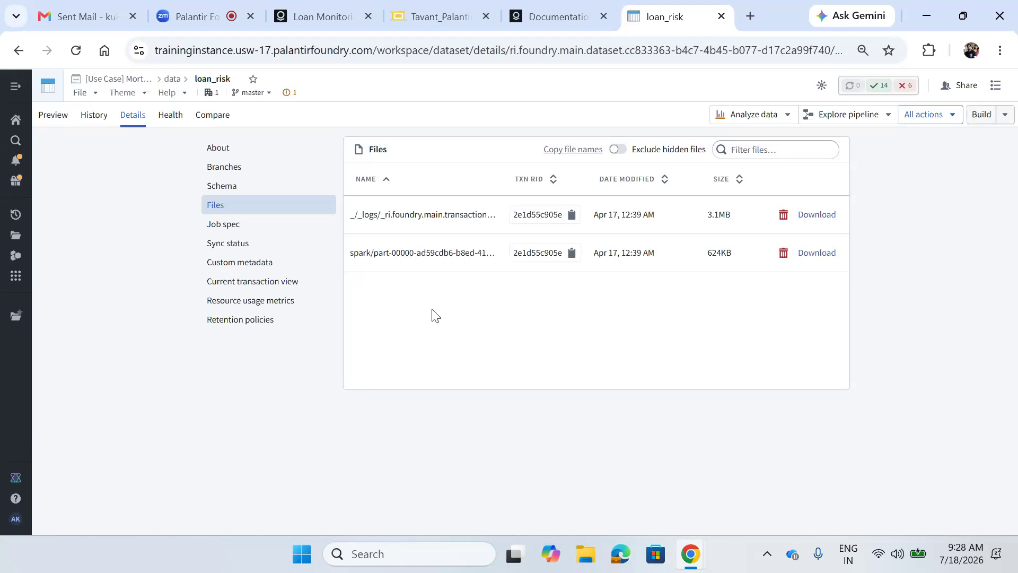
double_click(721, 252)
Return to the loan_risk data preview and check the participants in the Zoom meeting.
left_click(62, 119)
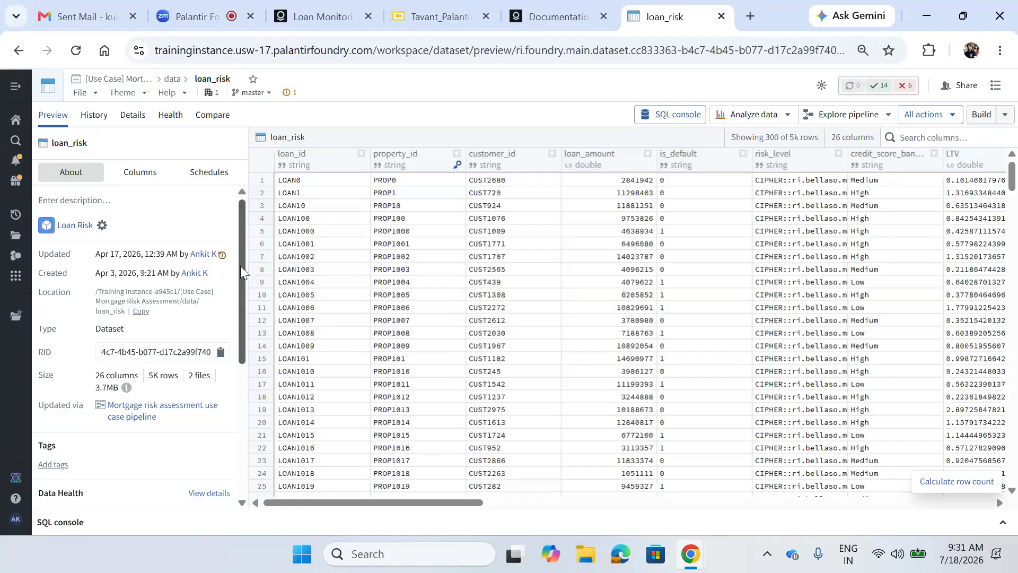
key("XF86AudioRaiseVolume")
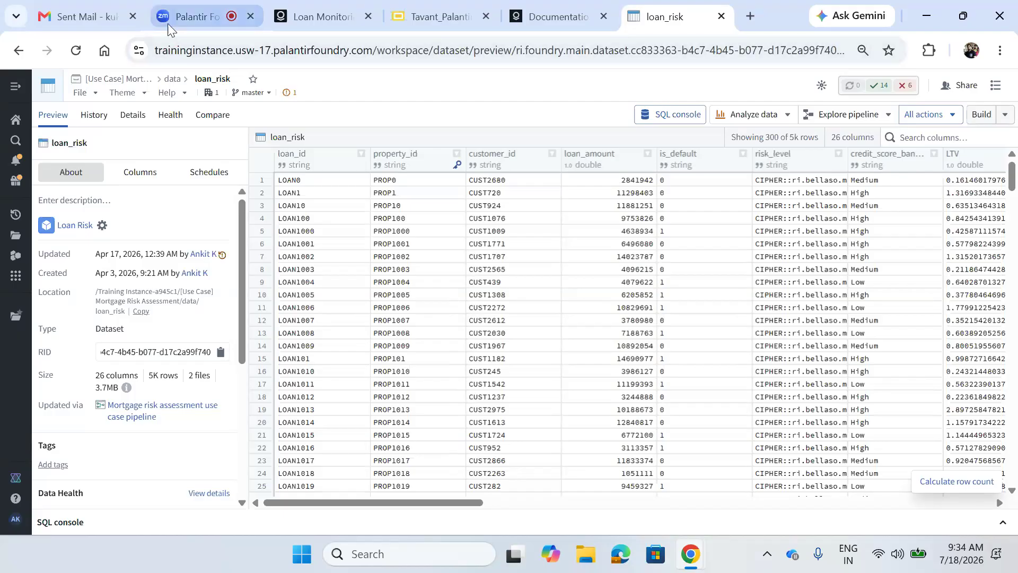
left_click(191, 17)
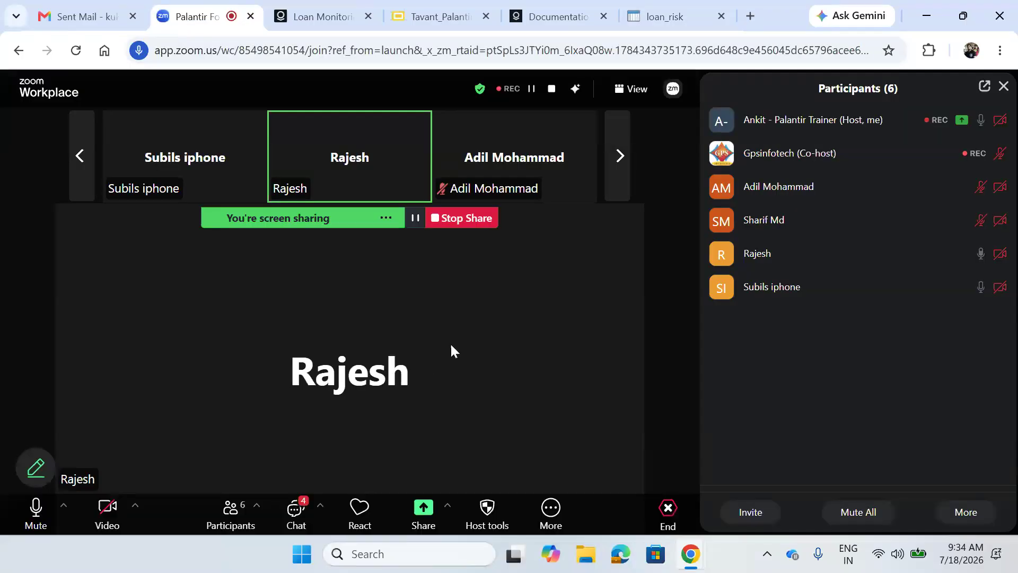
left_click(652, 23)
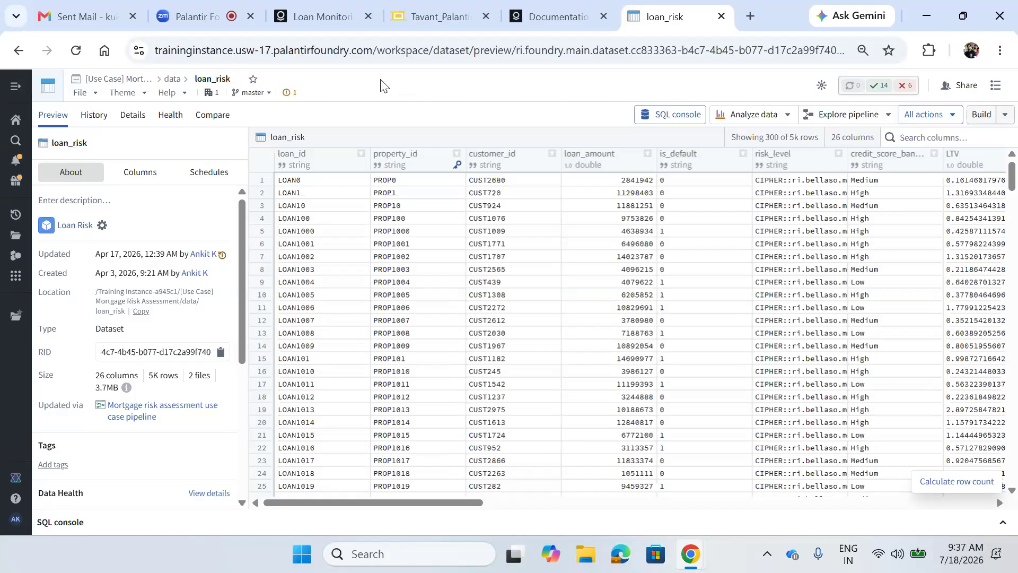
Switch to the Palantir Foundry Training Schedule PDF in Gmail and highlight Monday's 9 am-1 pm (4 hrs) slot, checking the Zoom meeting as well.
mouse_move(326, 18)
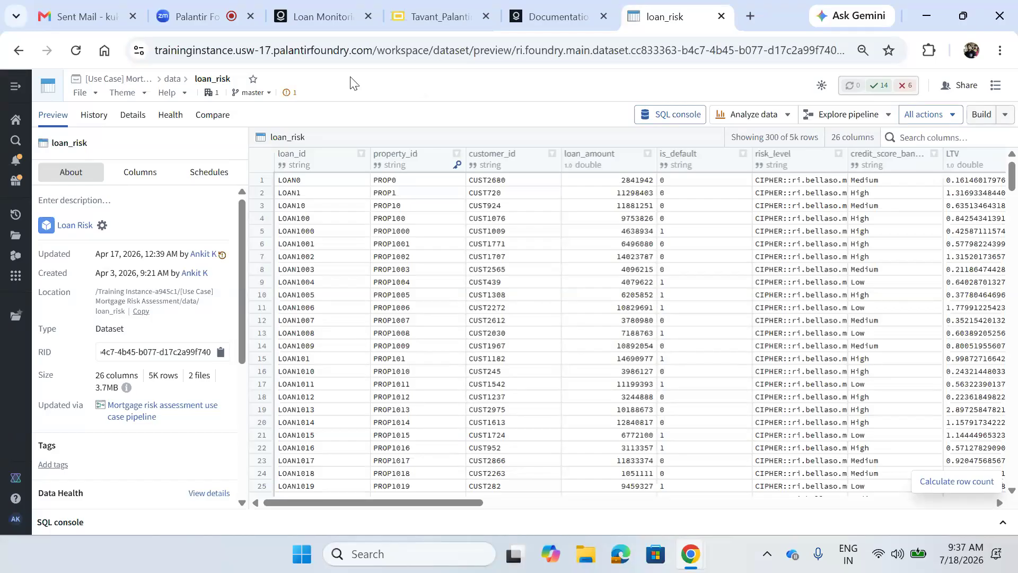
left_click(177, 12)
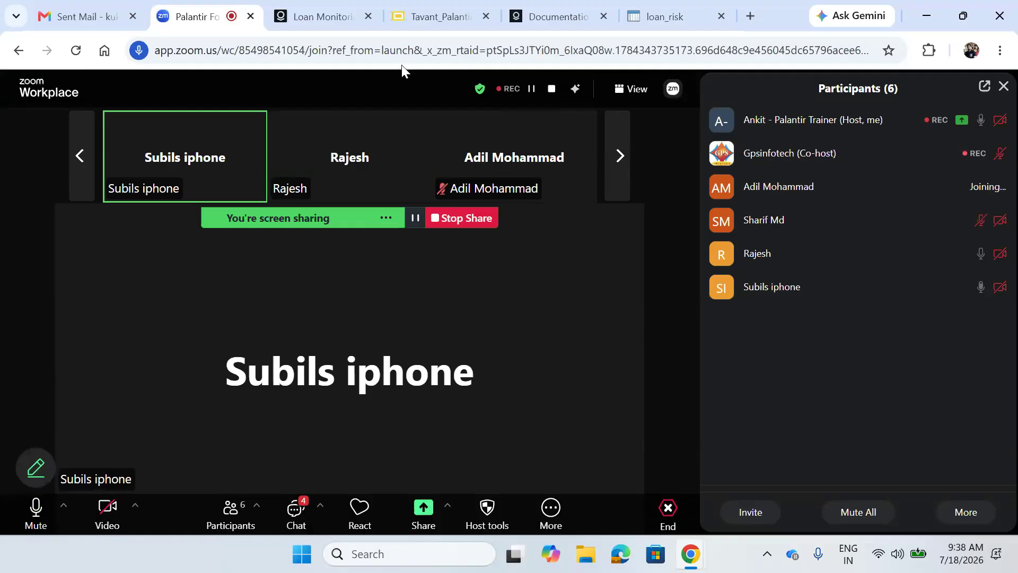
left_click(67, 21)
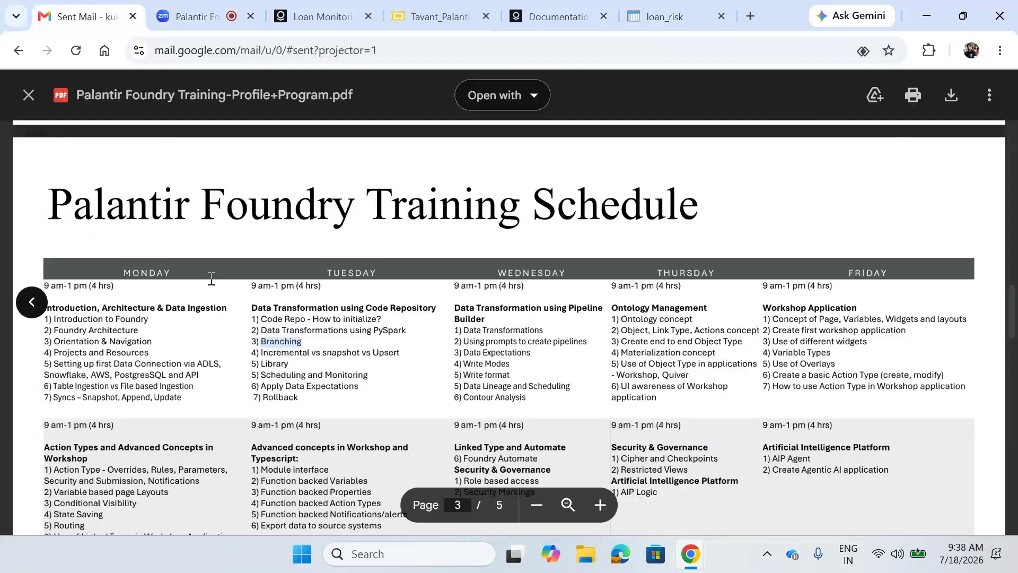
left_click_drag(124, 286, 57, 285)
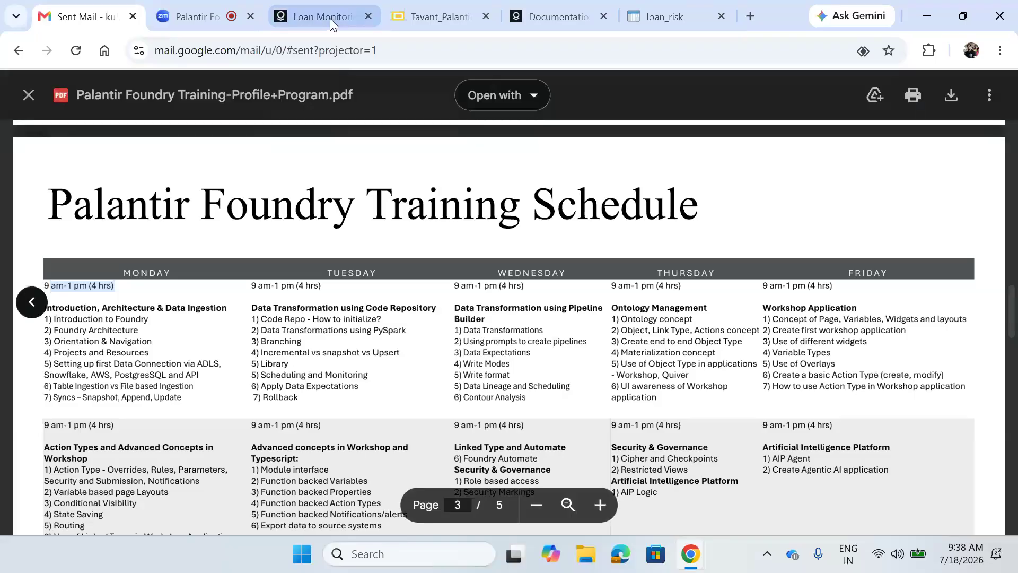
mouse_move(329, 18)
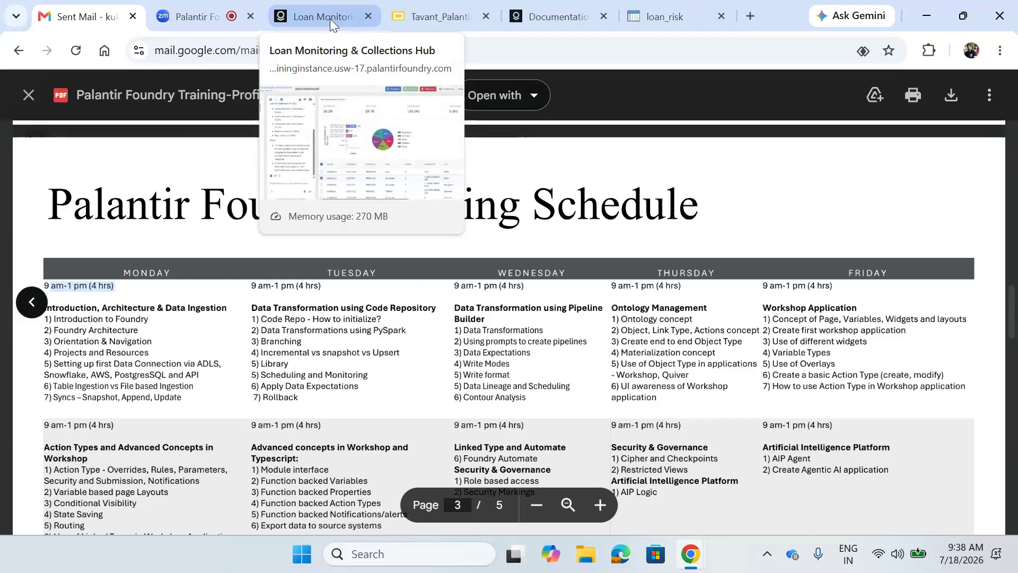
left_click(190, 14)
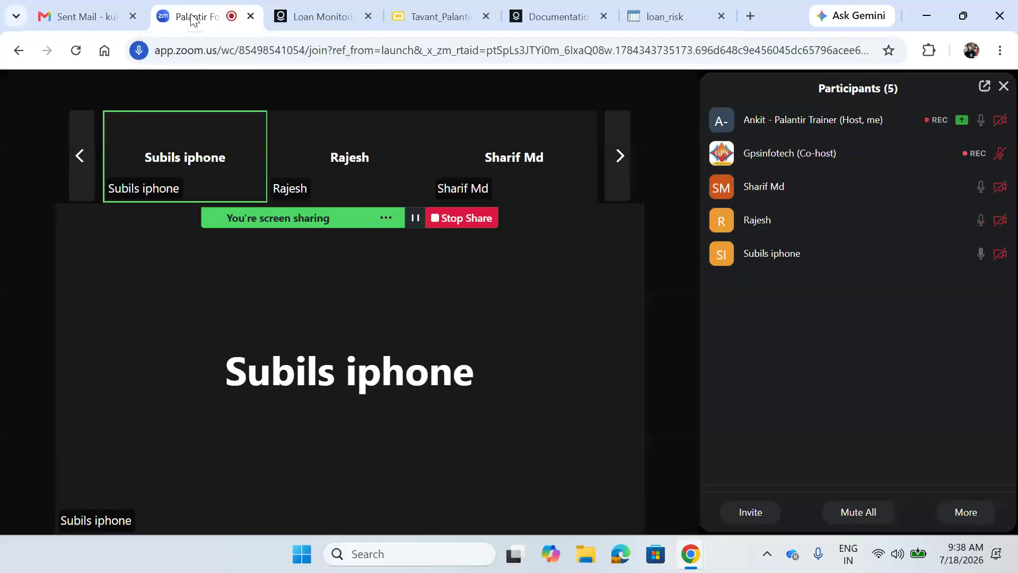
left_click(74, 9)
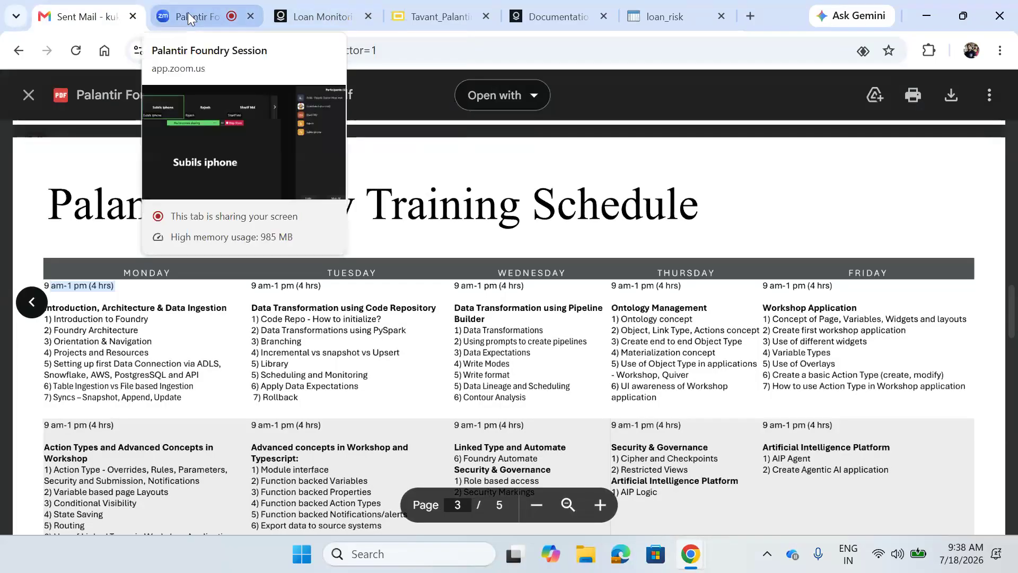
Switch to the Zoom meeting, mute and unmute the microphone, and stop sharing the screen.
left_click(188, 12)
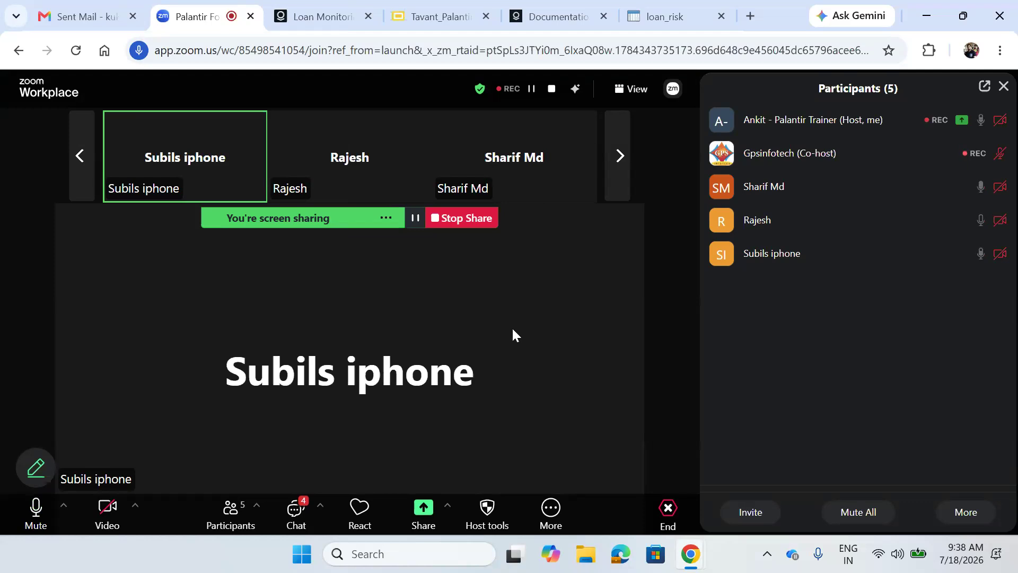
left_click(35, 509)
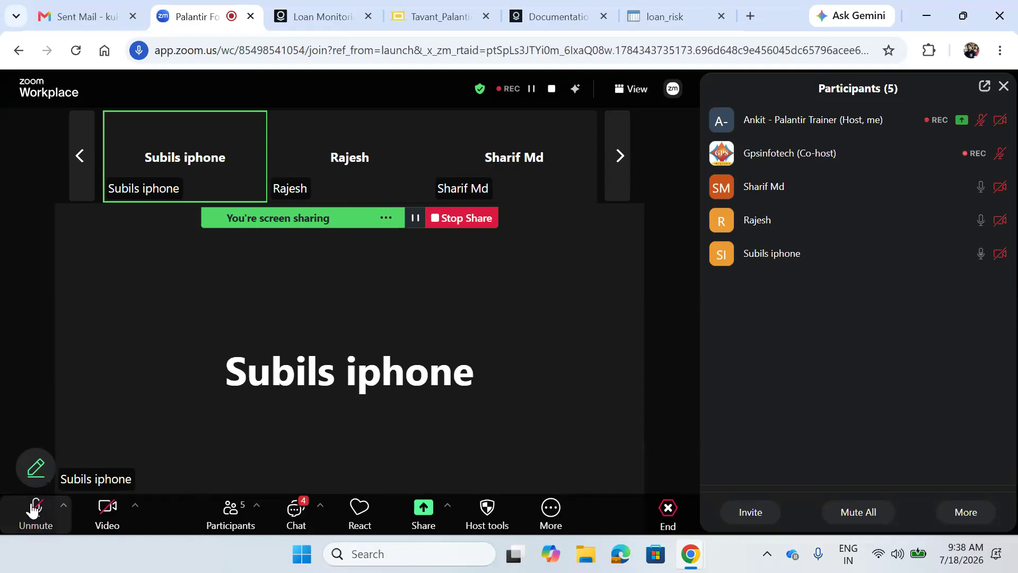
left_click(34, 509)
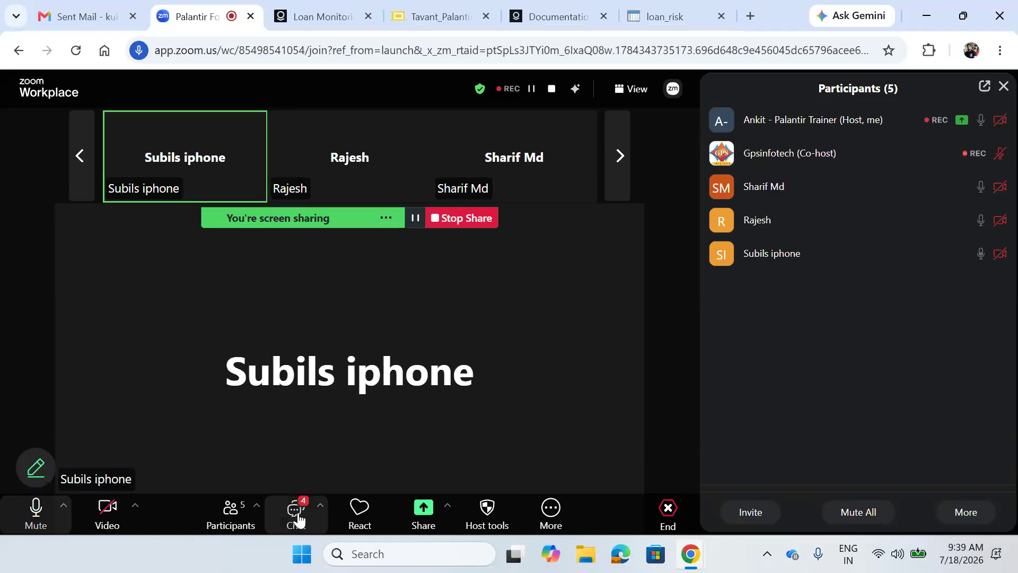
left_click(460, 219)
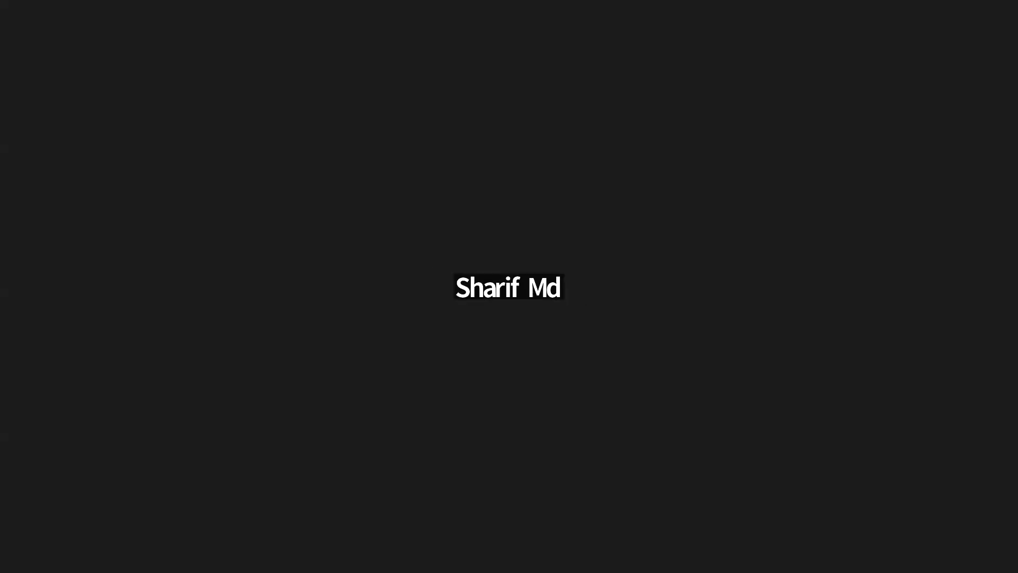